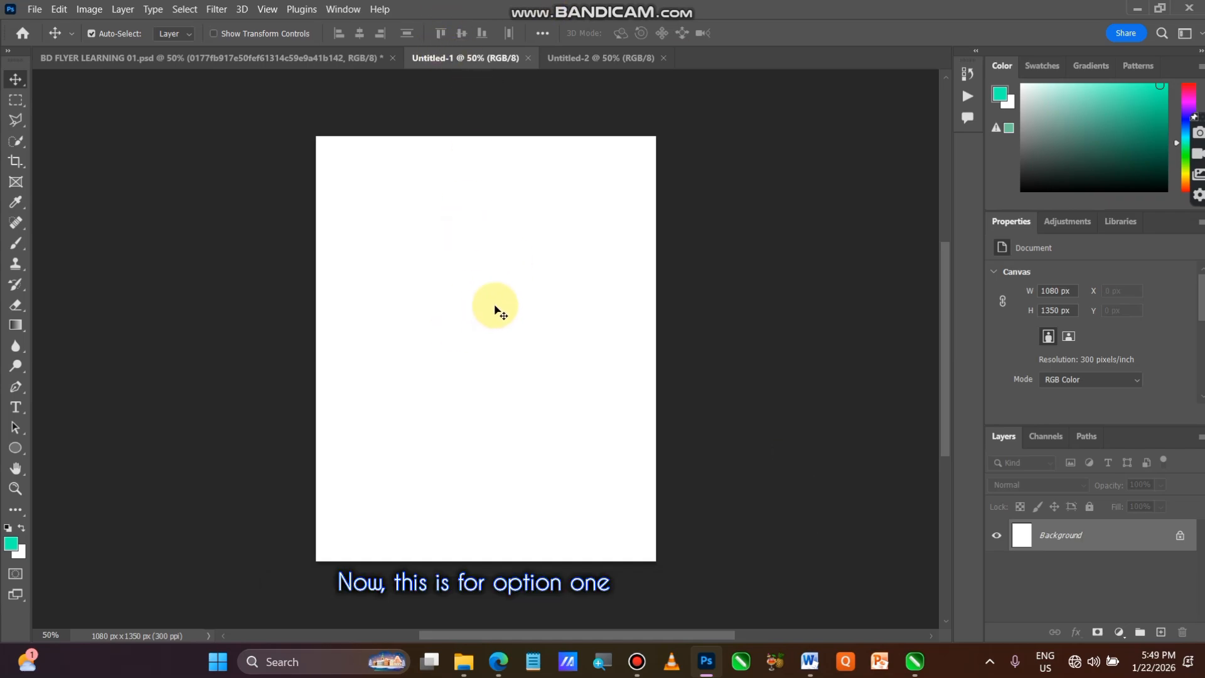
Place the portrait image 0177fb917e50fef61314c59e9a41b142 from the Downloads folder into the Untitled-1 document
click(569, 56)
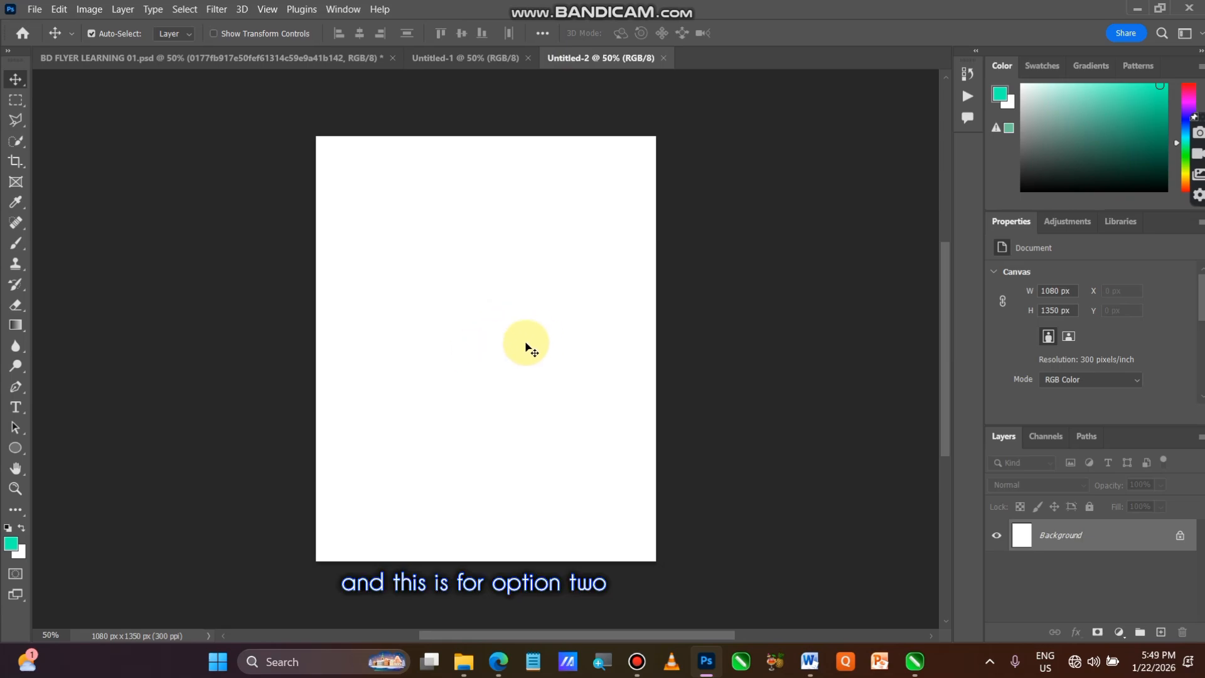
click(478, 58)
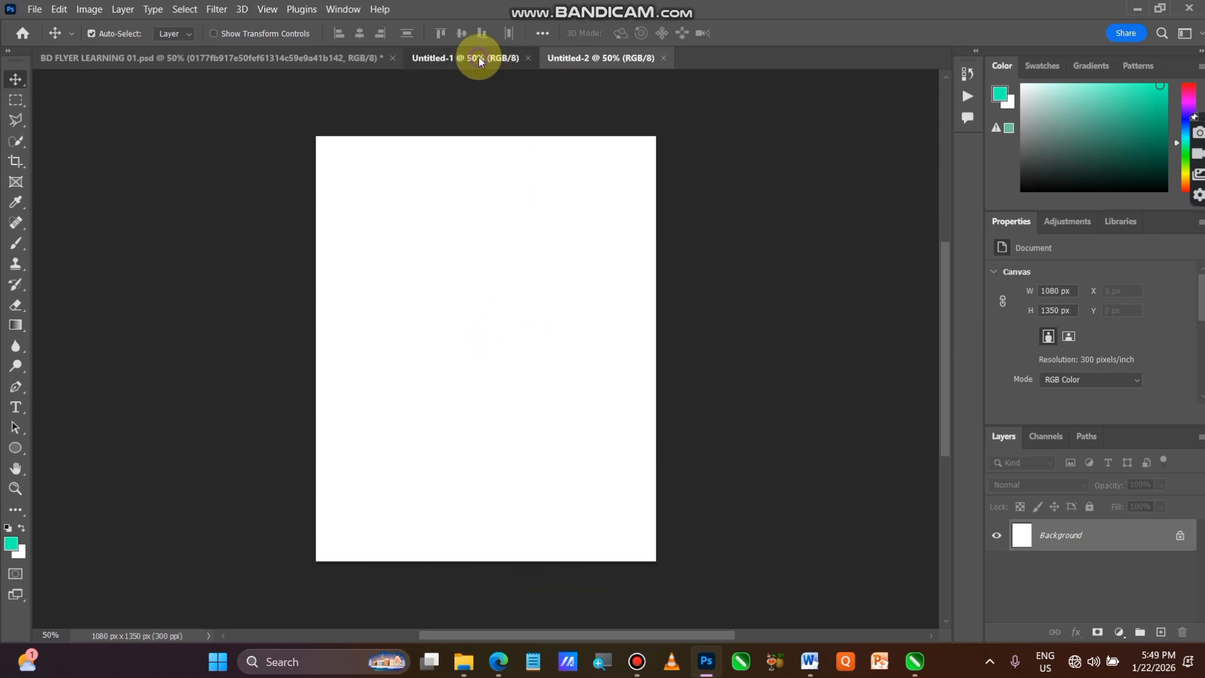
click(463, 662)
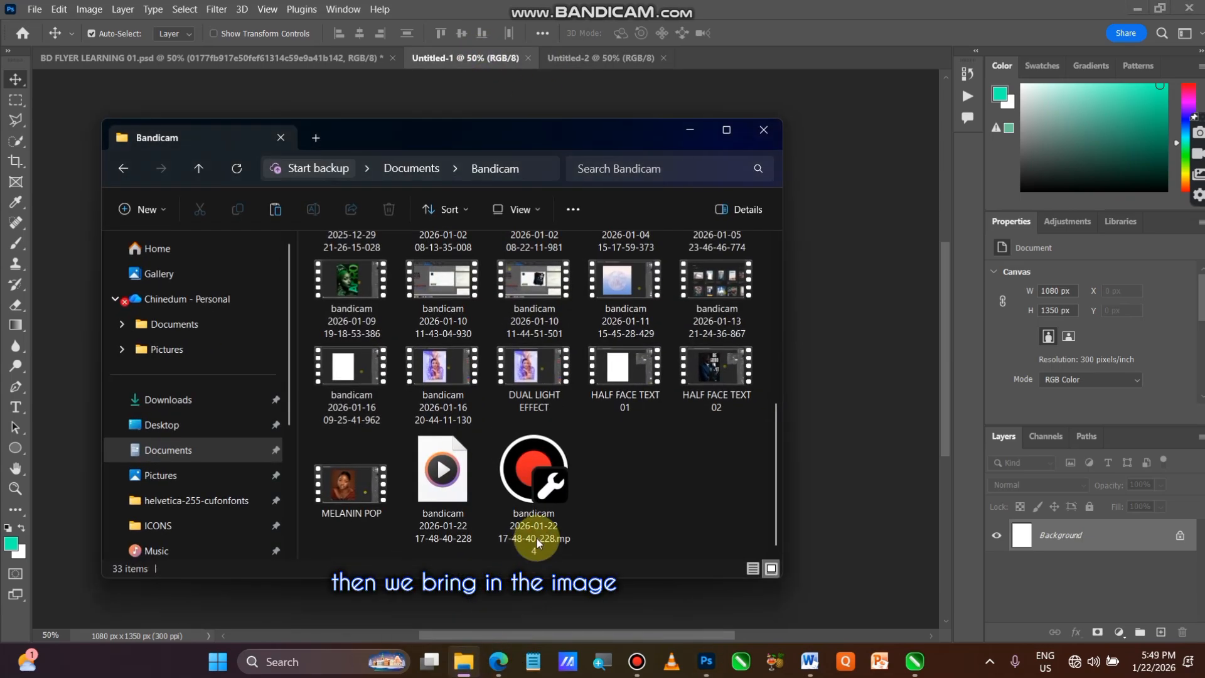
click(208, 399)
scroll(531, 419, down, 2)
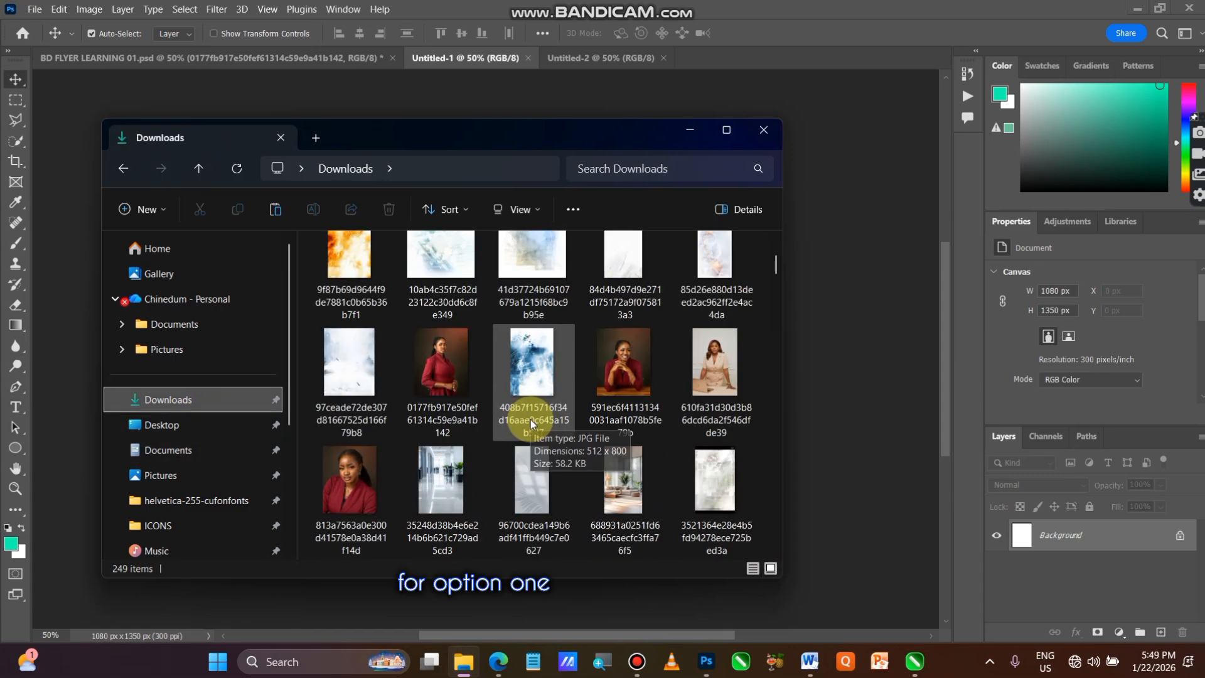
drag(434, 371, 839, 374)
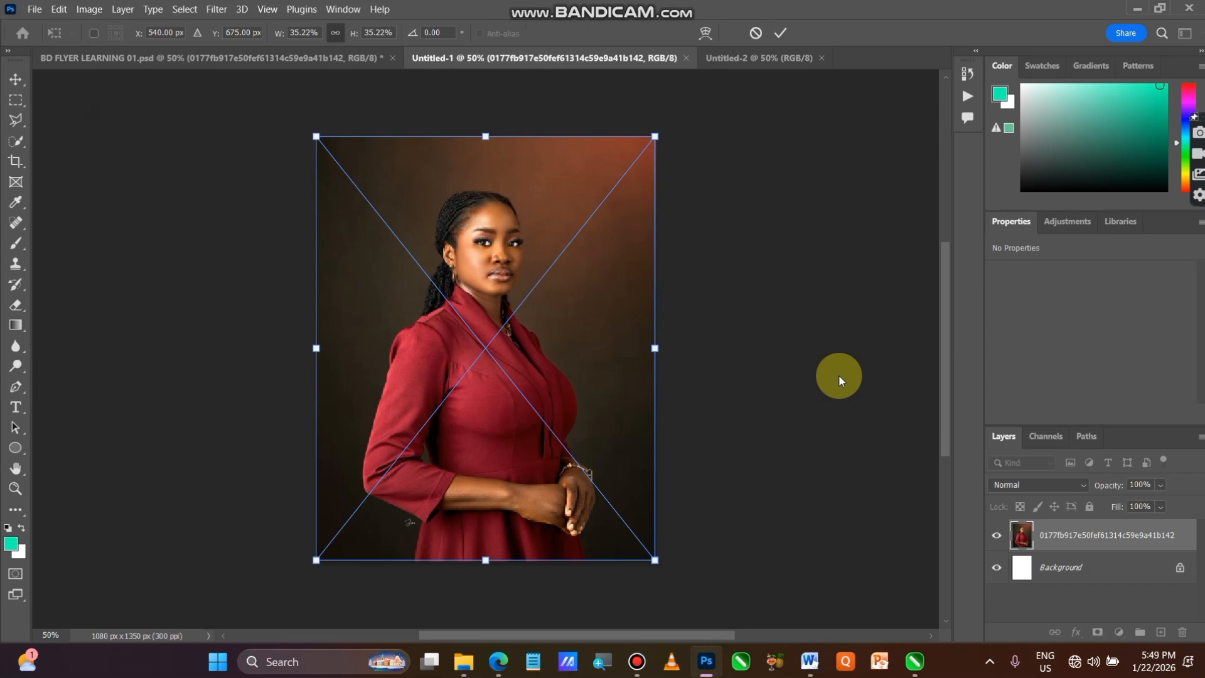
click(782, 34)
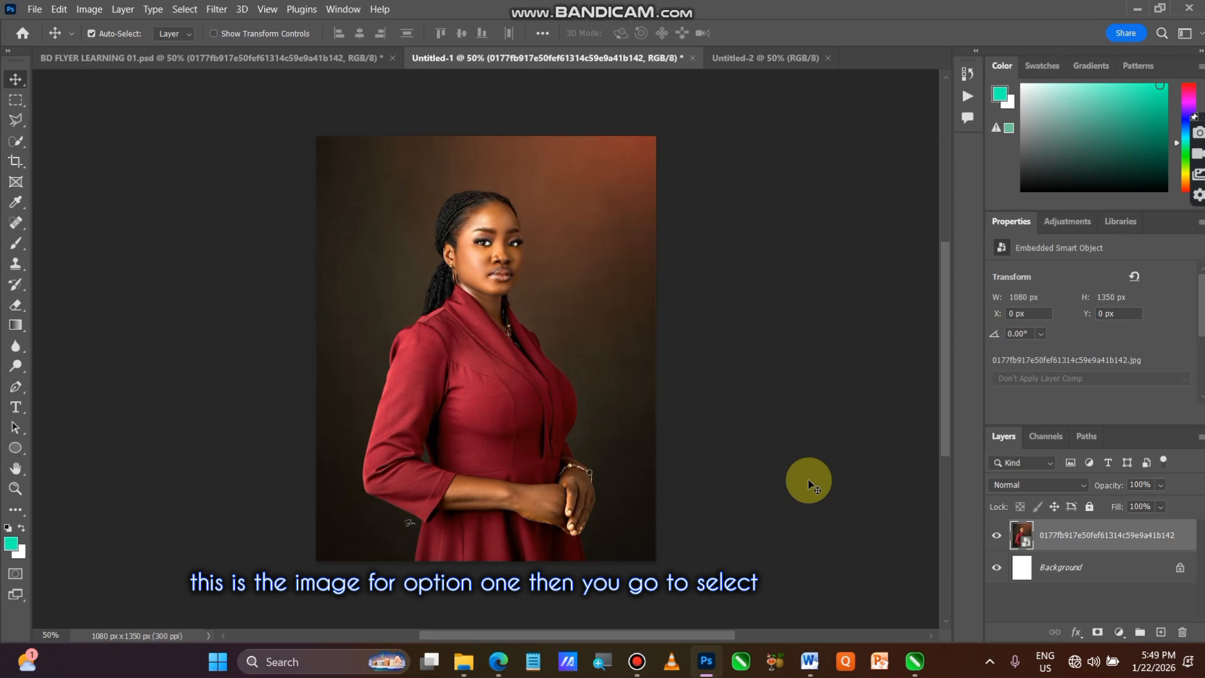
Copy the woman to a new layer using Select Subject and hide the original portrait layer
click(184, 9)
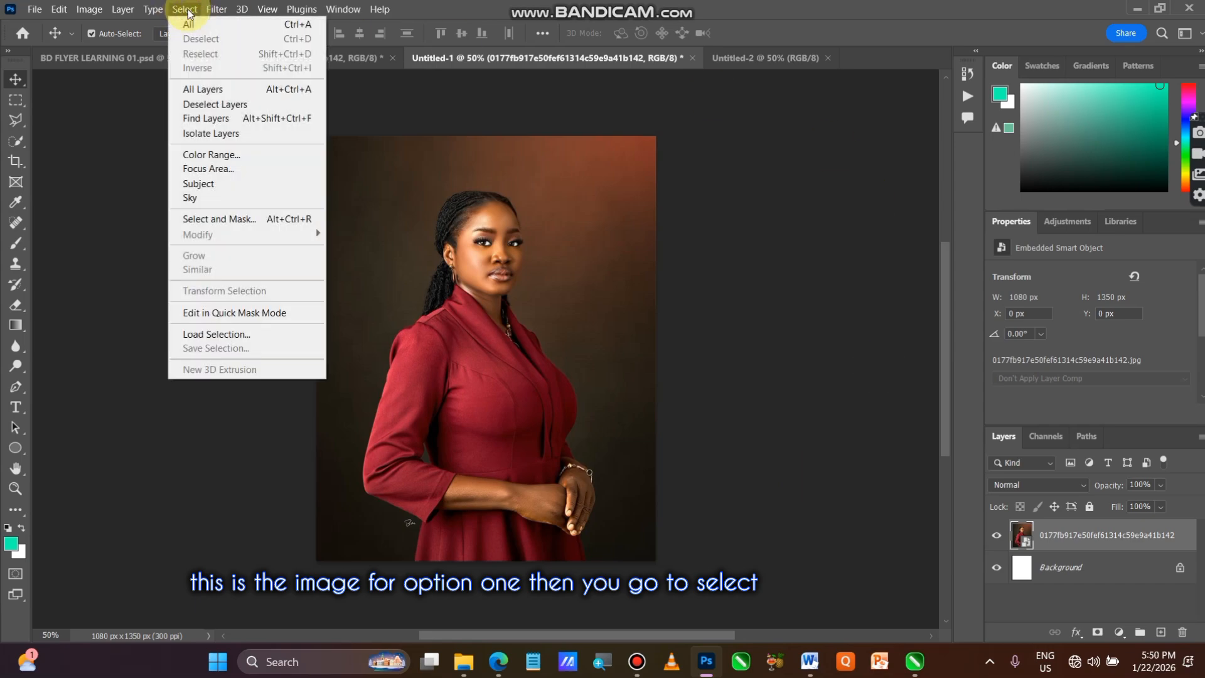
click(231, 185)
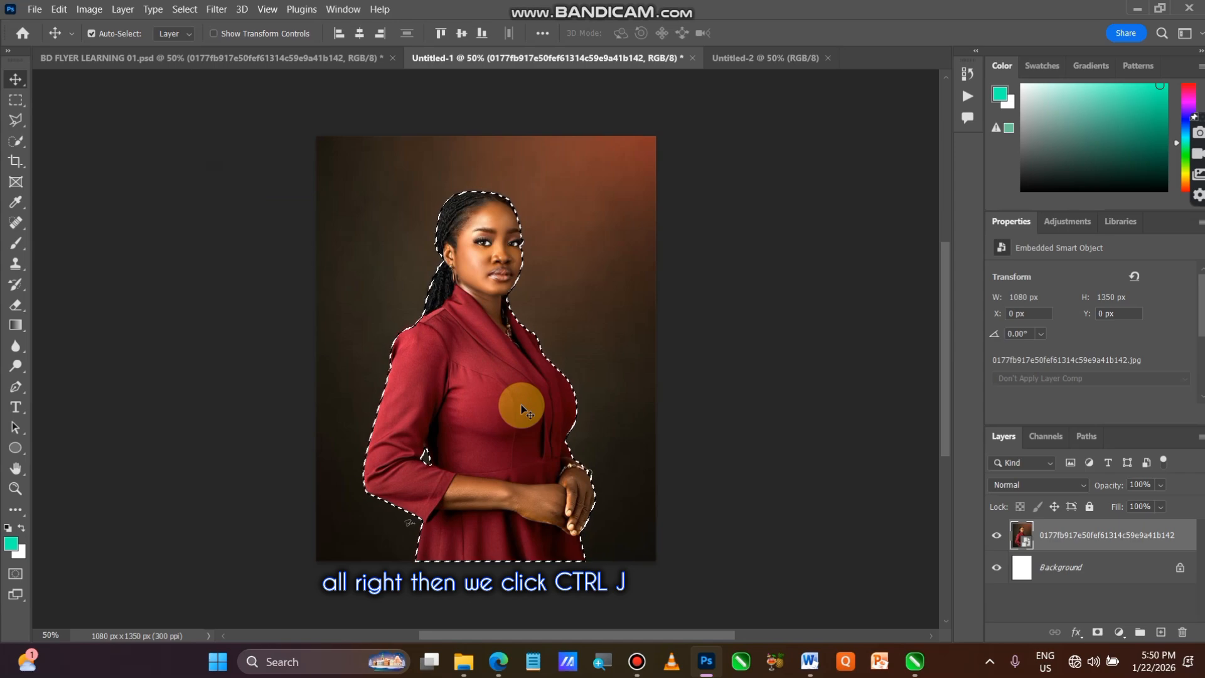
key(ctrl)
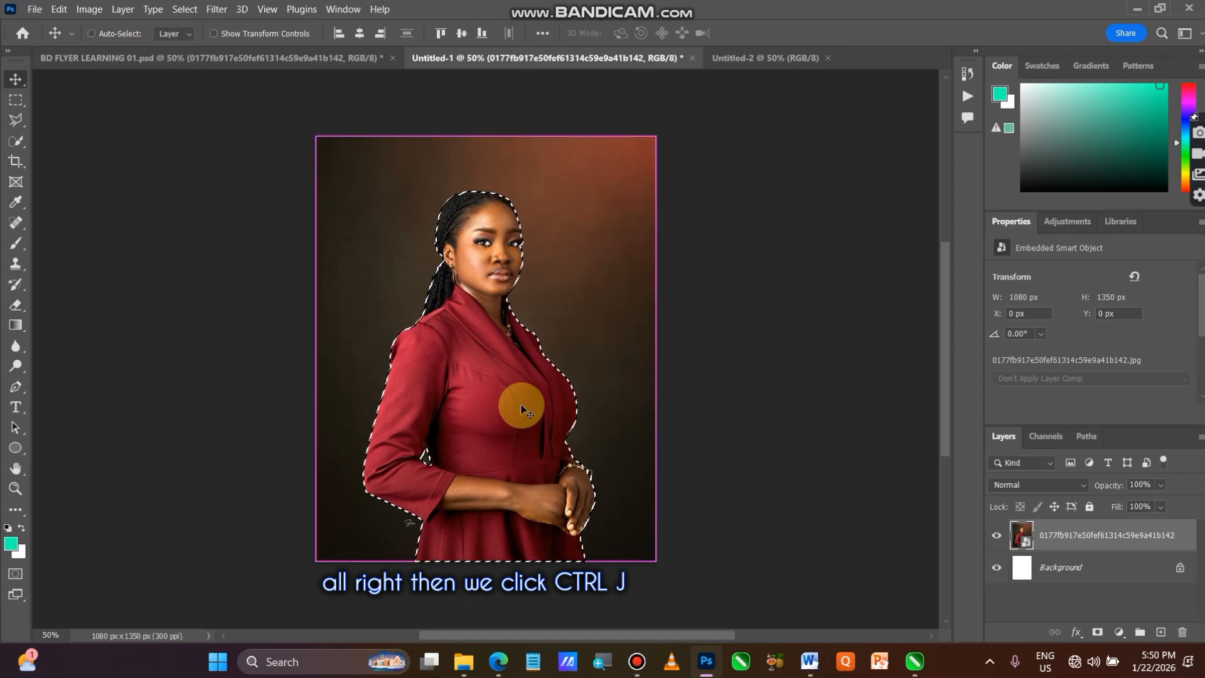
key(ctrl+j)
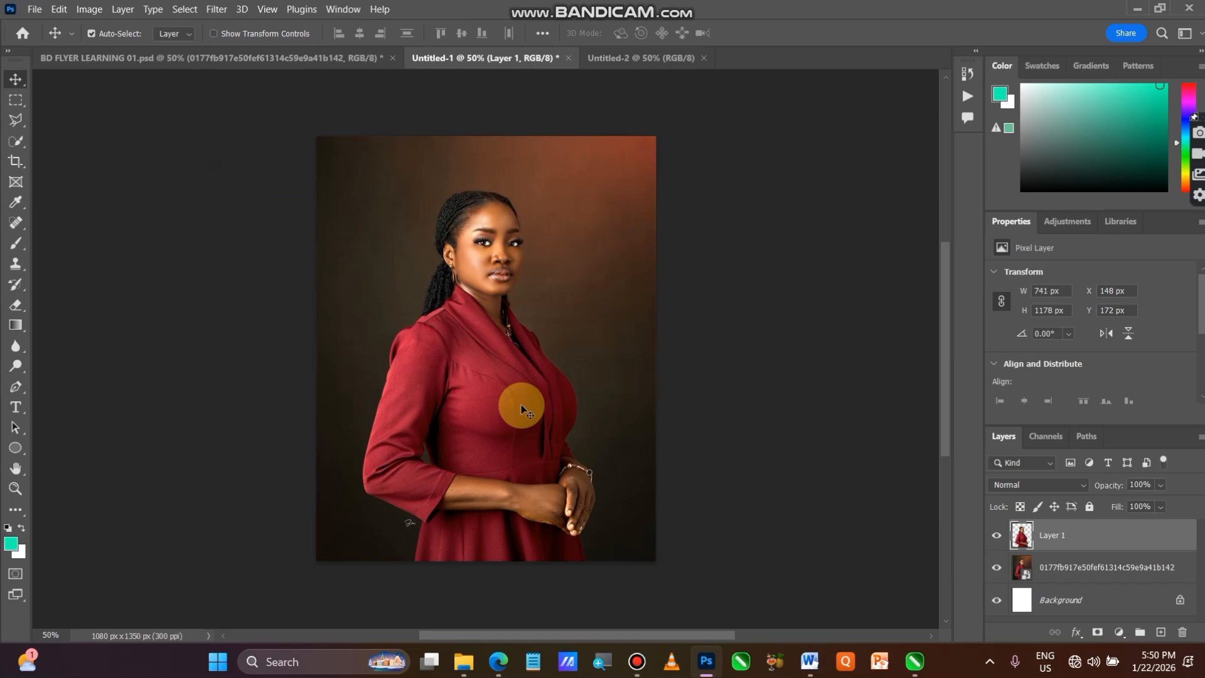
click(997, 572)
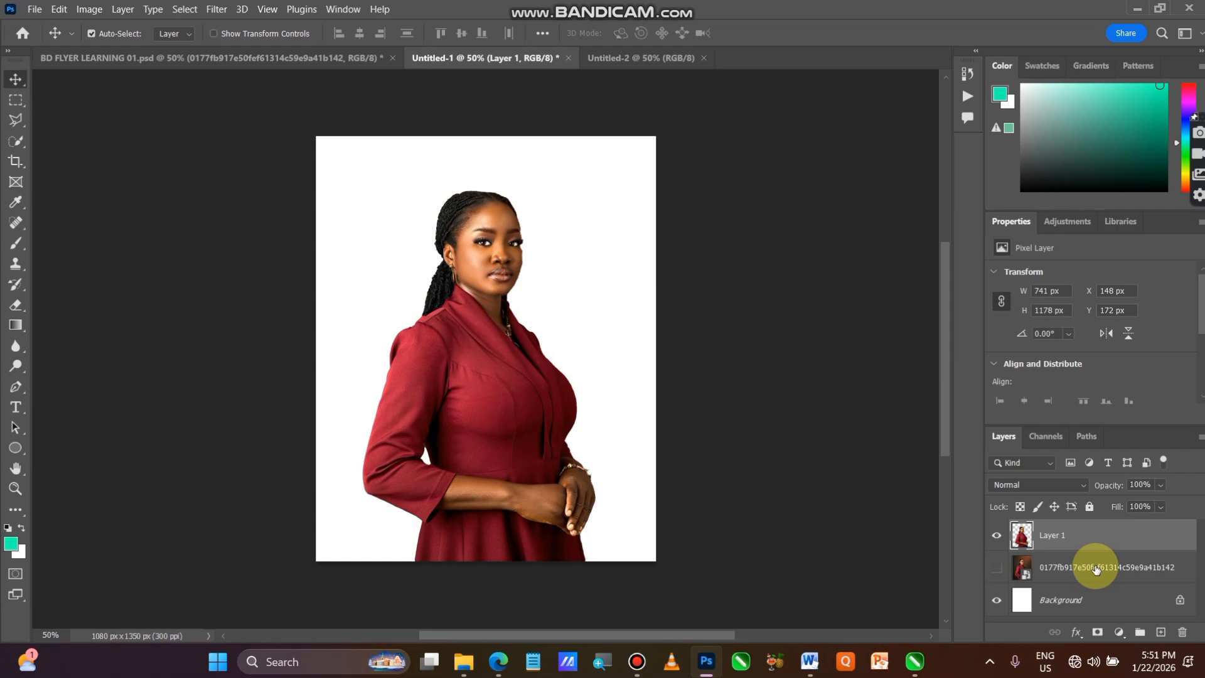
Place the same portrait image from the Downloads folder into the Untitled-2 document
click(647, 57)
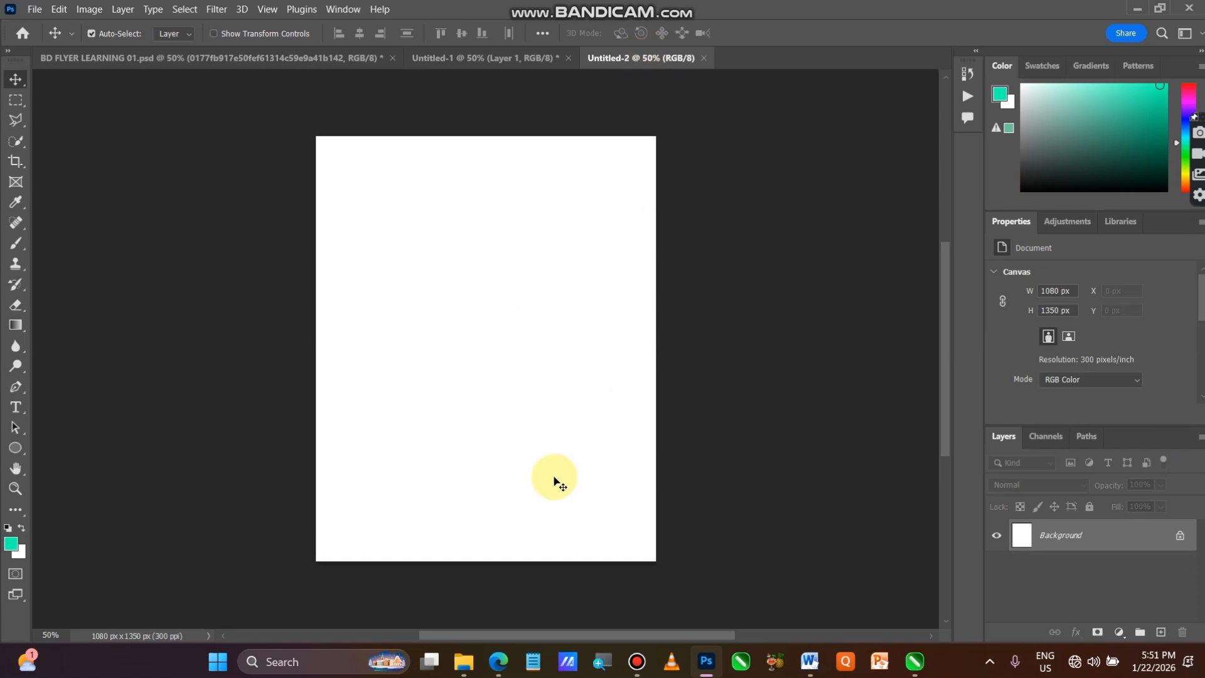
click(467, 667)
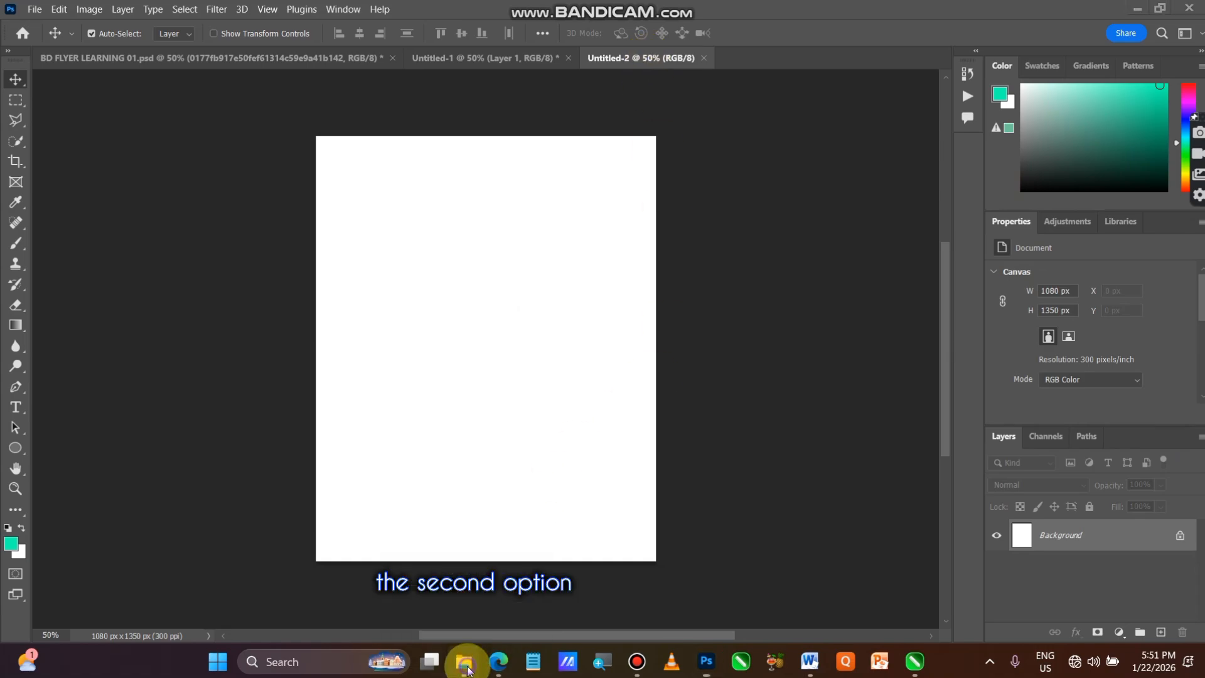
drag(438, 373, 869, 446)
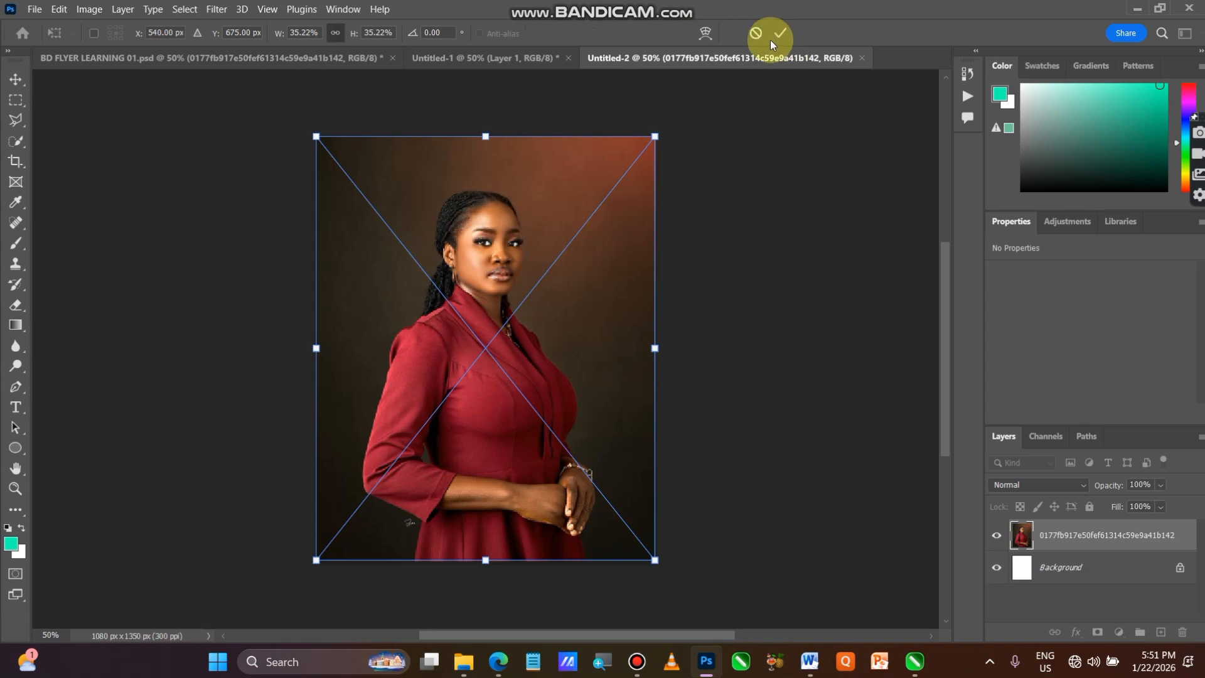
click(781, 33)
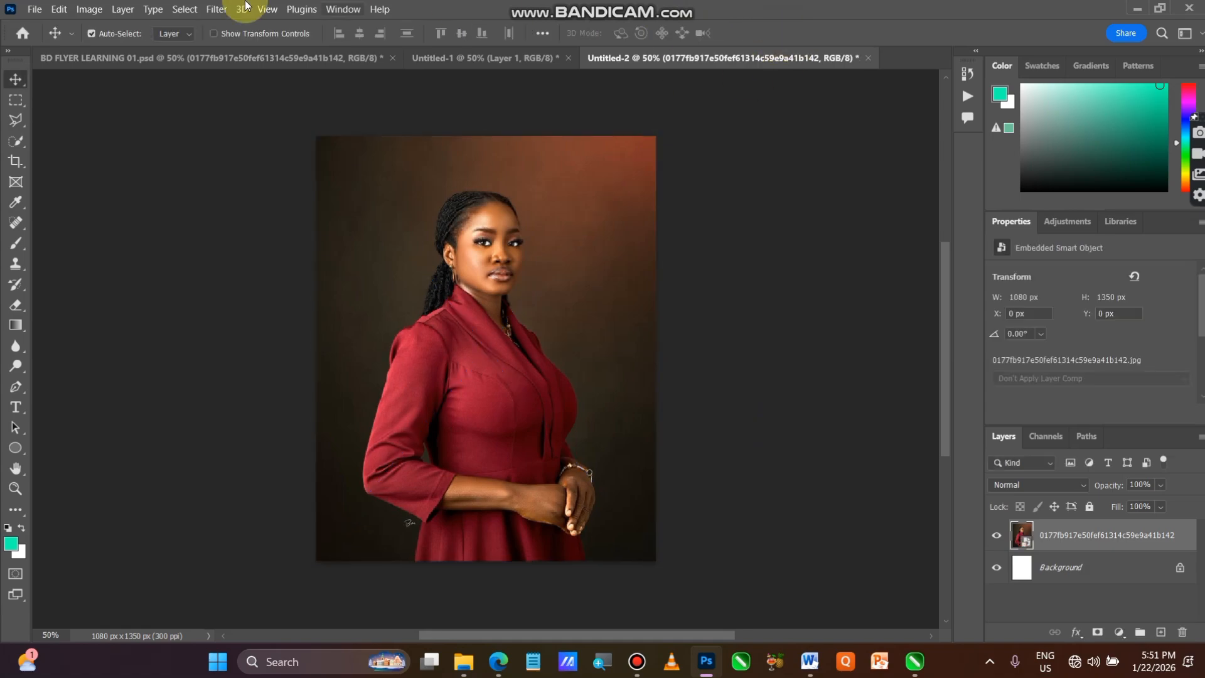
Mask out the portrait's background using Select Subject and a layer mask, and convert the masked layer to a smart object
click(186, 10)
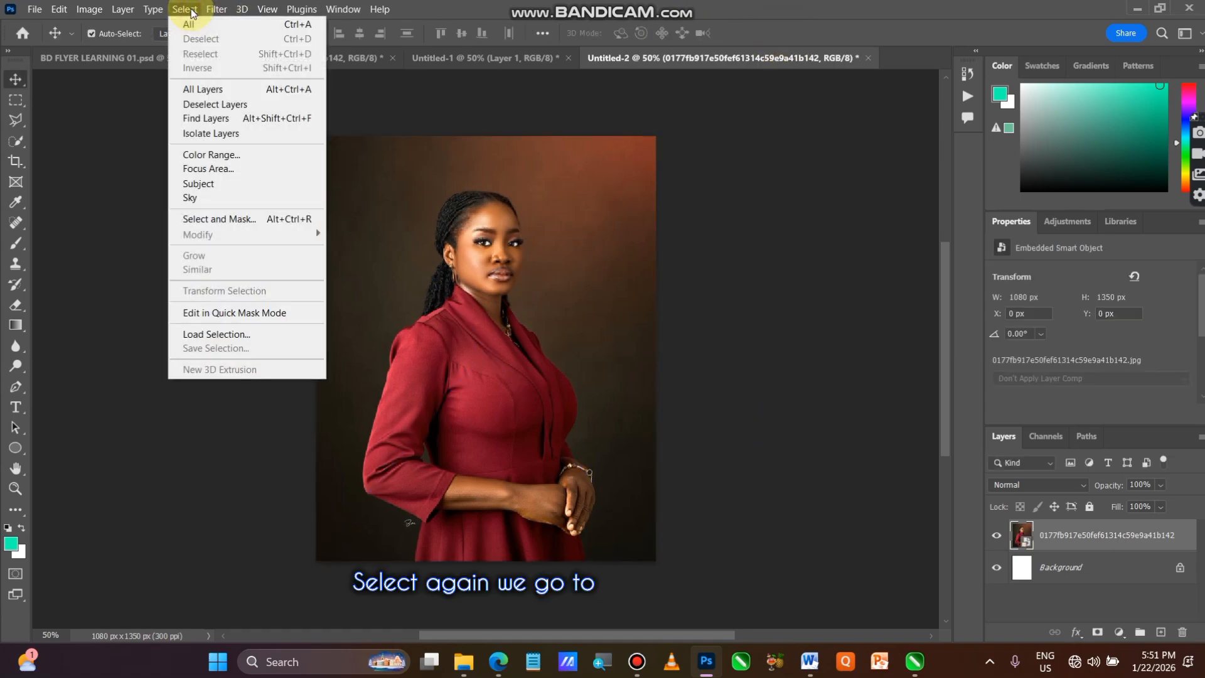
click(227, 183)
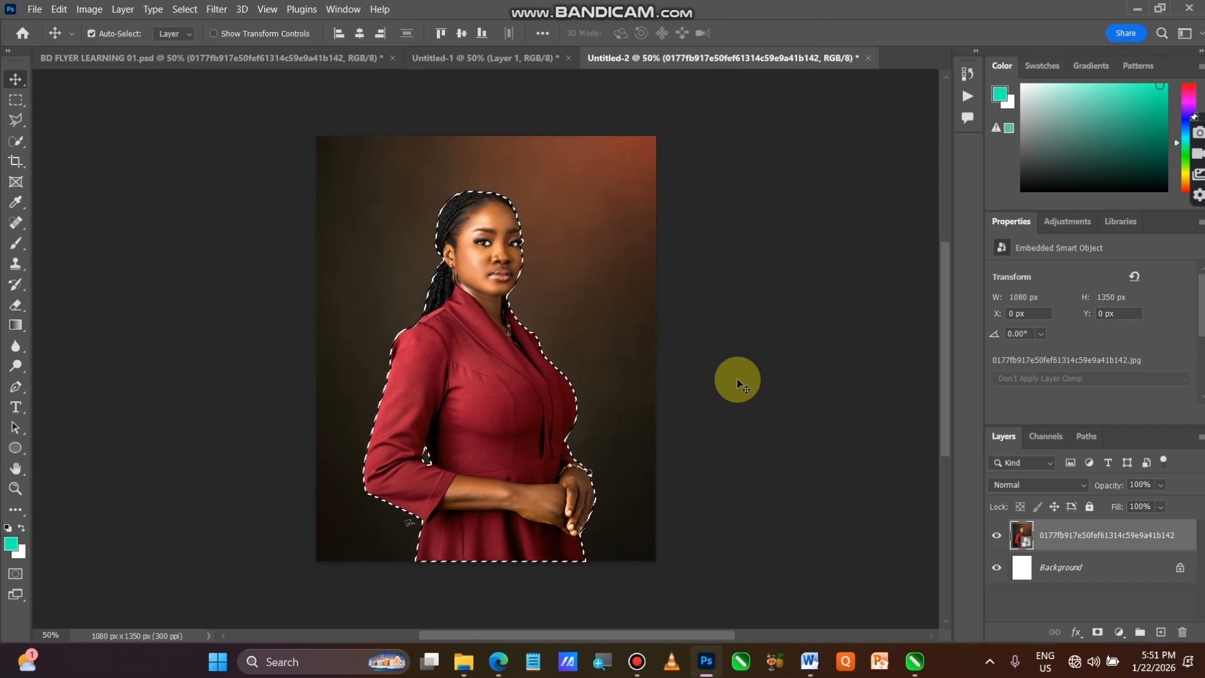
click(1097, 633)
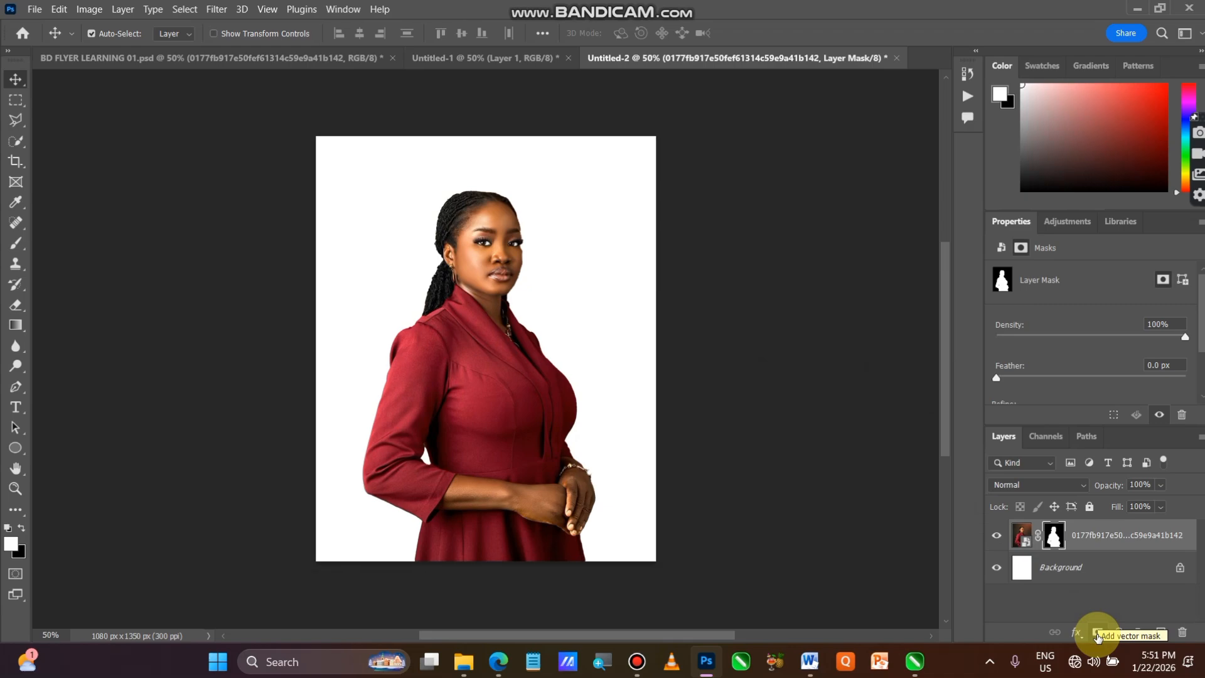
right_click(1108, 549)
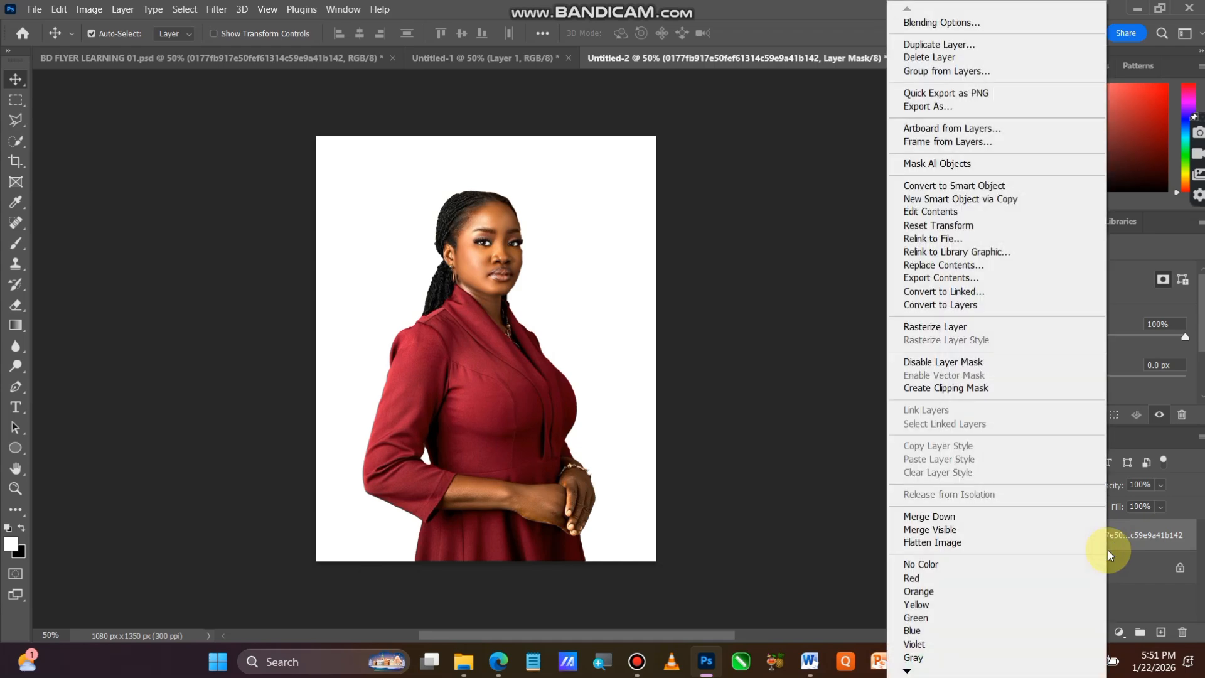
click(986, 188)
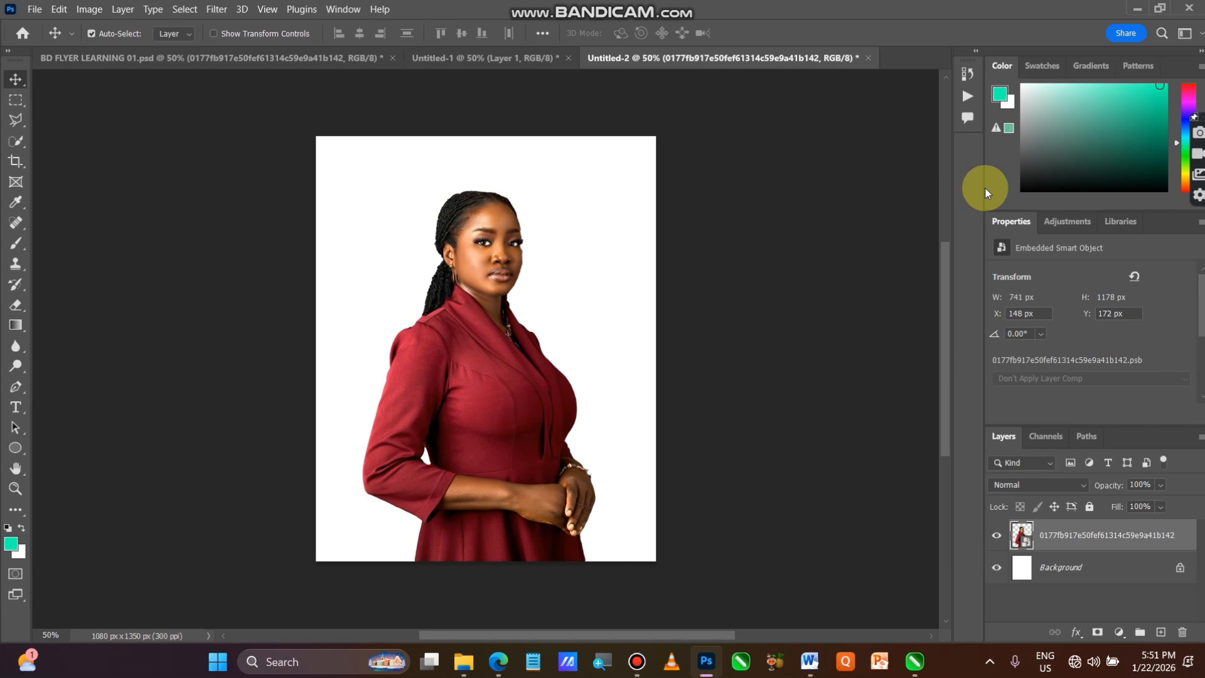
Move the smart object cutout horizontally in Untitled-2 to about X 170 px, keeping it on the canvas's lower edge
mouse_move(498, 423)
mouse_down()
mouse_move(423, 377)
mouse_move(588, 478)
mouse_move(546, 373)
mouse_move(517, 408)
mouse_move(483, 378)
mouse_move(506, 426)
mouse_up()
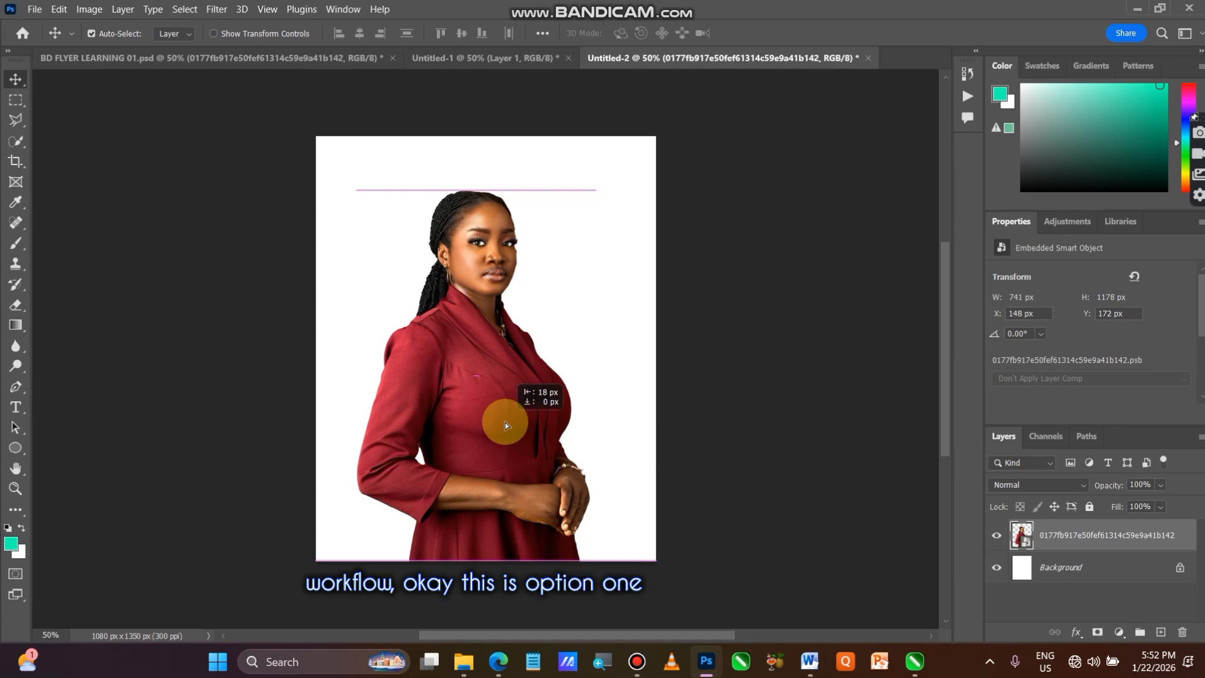
key(shift+Right)
key(shift+Right)
key(shift+Right)
key(shift+Right)
drag(507, 426, 399, 441)
Move the Layer 1 cutout in Untitled-1 about 20 px to the left
click(465, 59)
drag(550, 446, 470, 432)
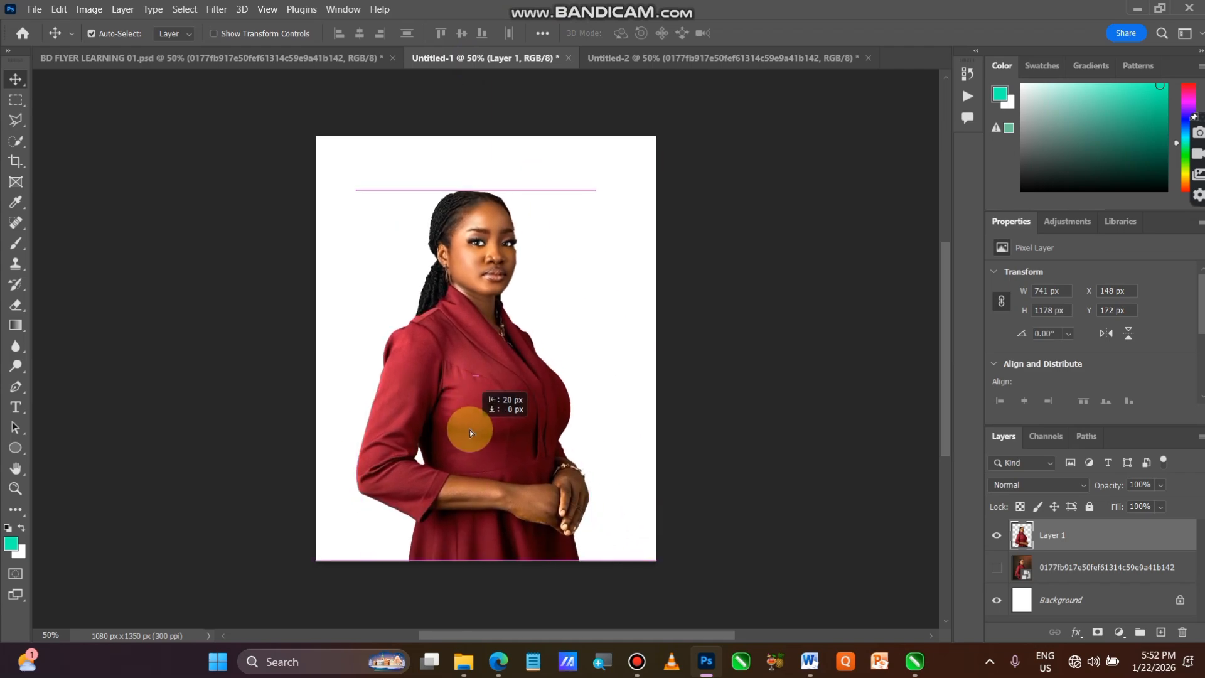
drag(469, 429, 470, 431)
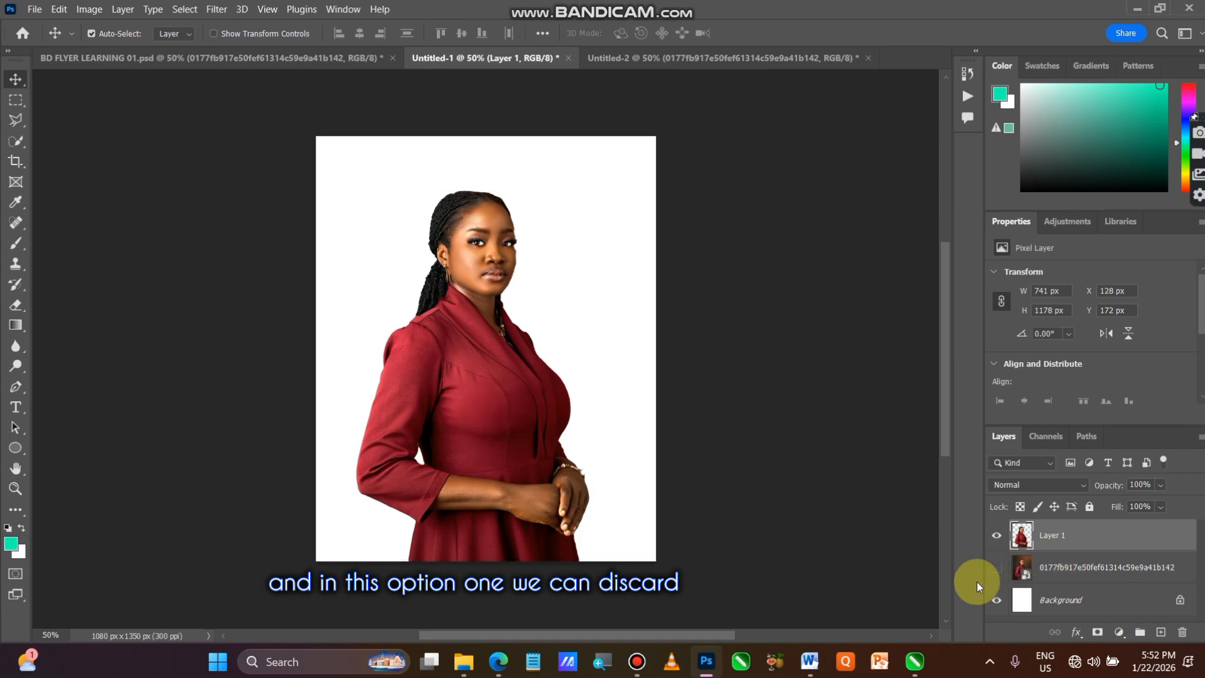
Toggle the original portrait layer's visibility in Untitled-1 to compare the cutout with and without it, leaving the layer hidden
click(997, 569)
click(997, 570)
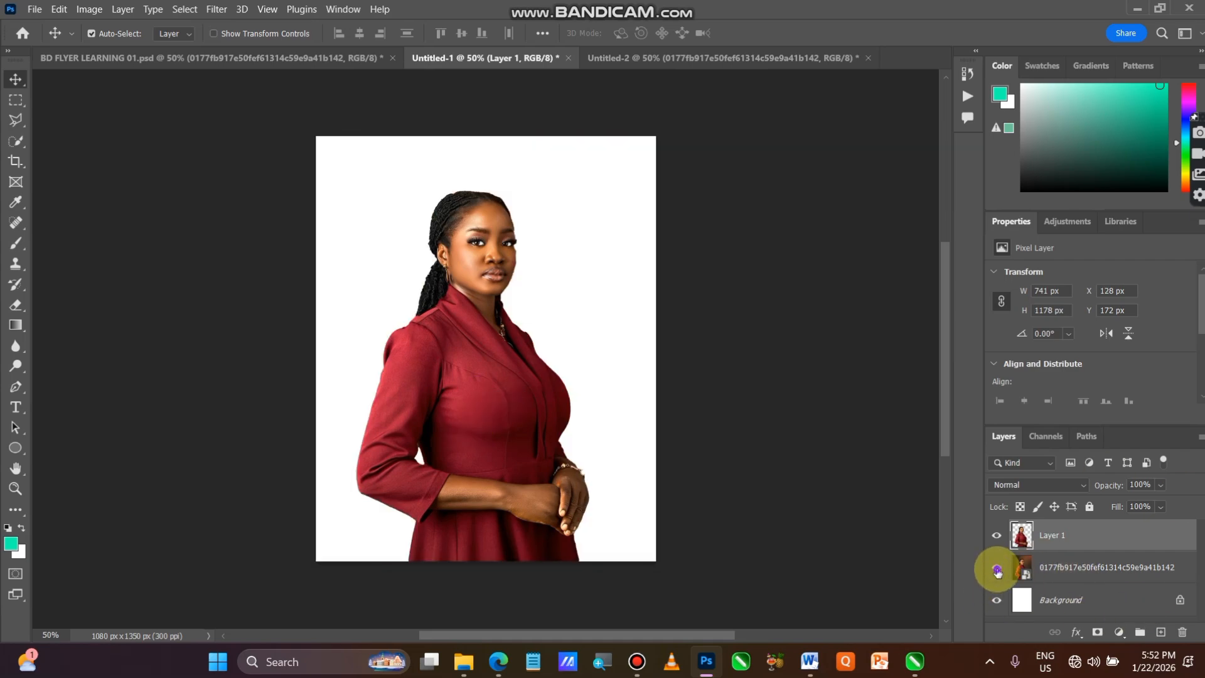
click(997, 569)
click(997, 569)
click(997, 569)
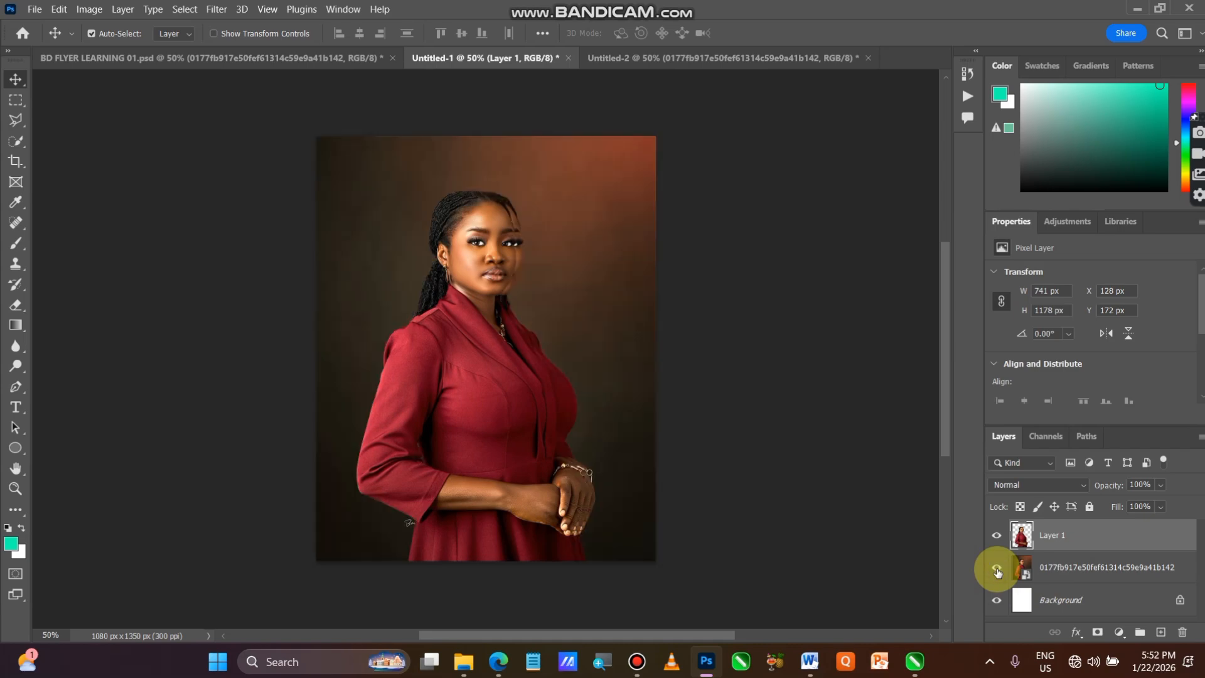
click(996, 569)
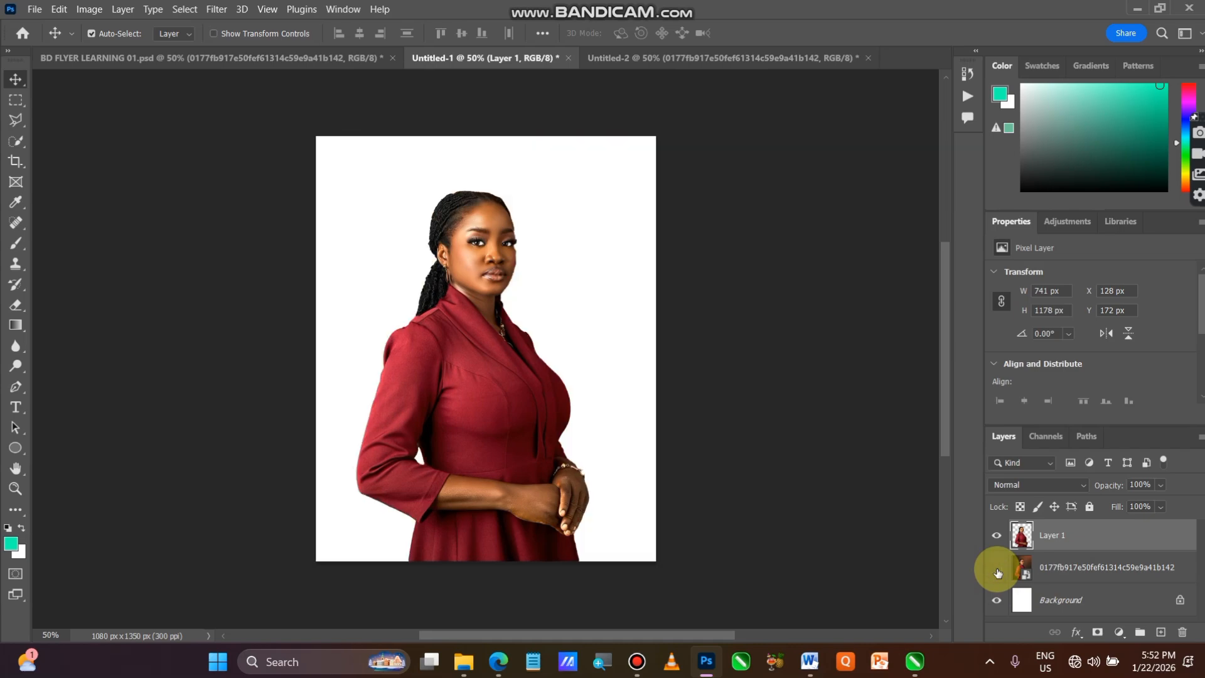
Move the smart object cutout in Untitled-2 down about 24 px
click(628, 58)
mouse_move(529, 423)
mouse_down()
mouse_move(519, 417)
mouse_move(484, 484)
mouse_move(619, 438)
mouse_move(566, 311)
mouse_move(530, 442)
mouse_up()
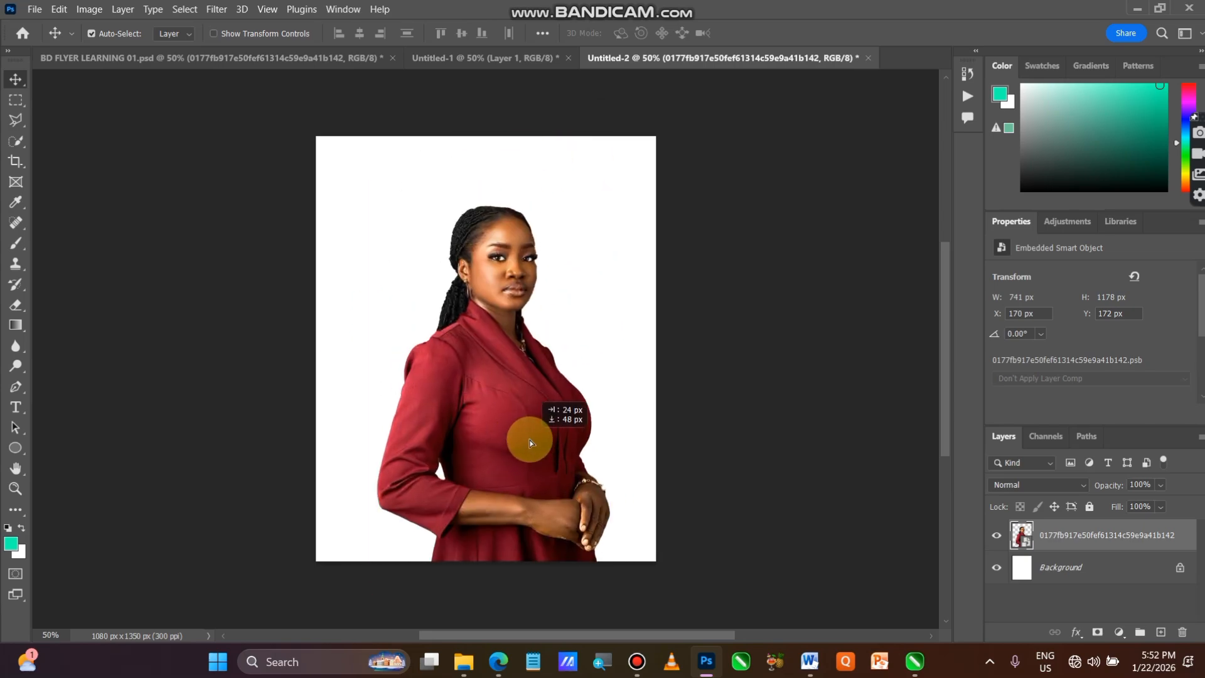
mouse_move(531, 442)
mouse_down()
mouse_move(511, 447)
mouse_move(515, 417)
mouse_move(527, 430)
mouse_up()
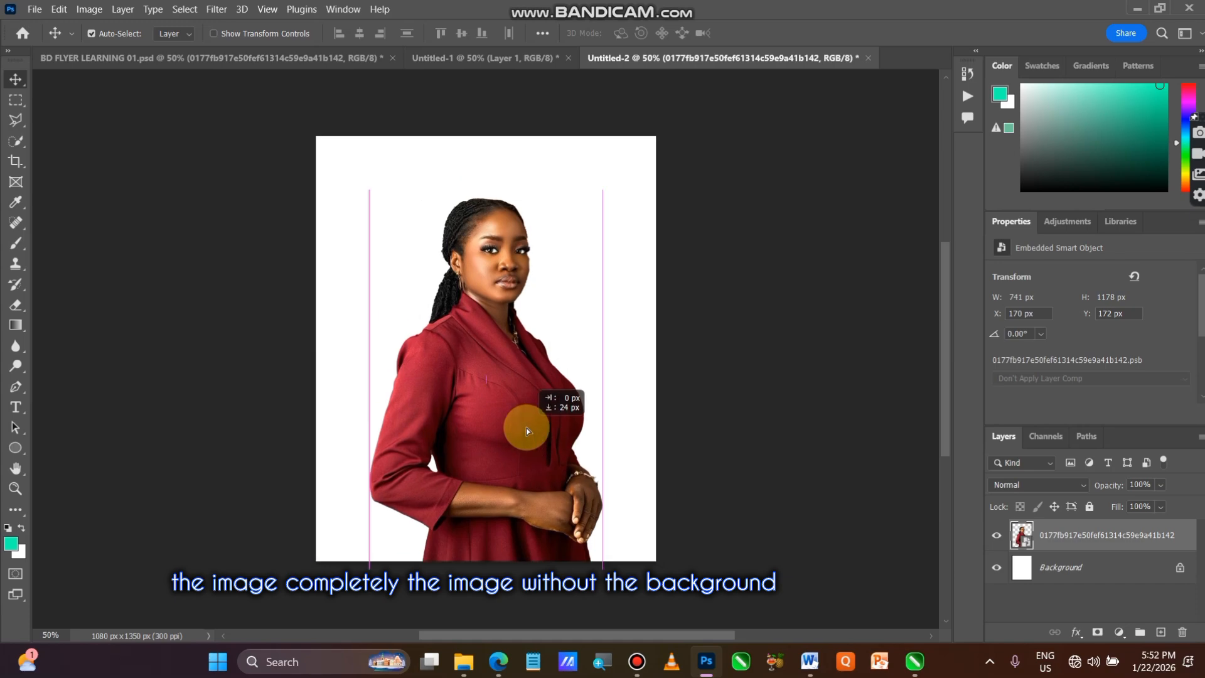